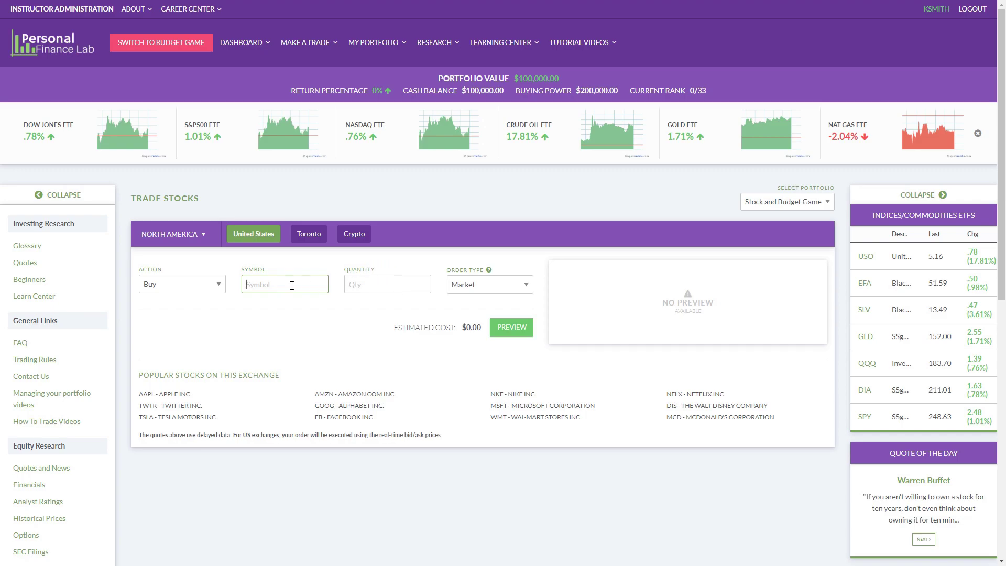
# Look up amazon as the stock to buy and choose AMZN, Amazon.com Inc. Equities on NasdaqGS
pyautogui.write('amazon')
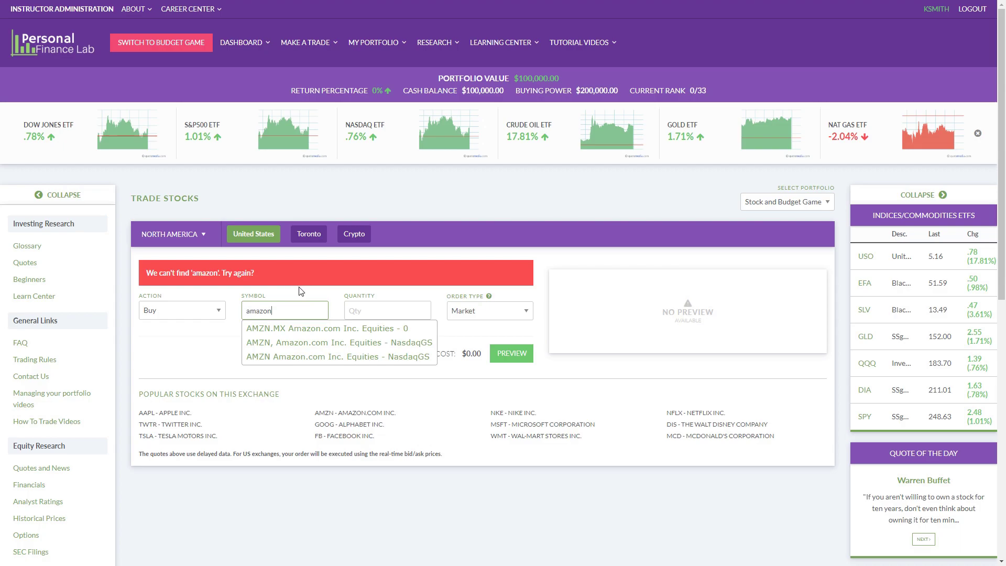
pyautogui.click(310, 356)
pyautogui.click(385, 279)
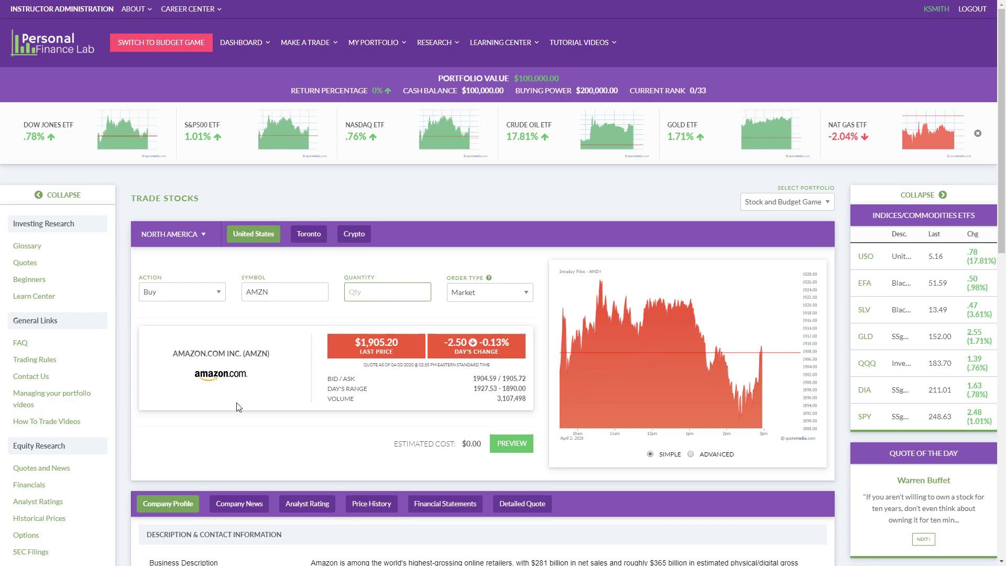
# Examine Amazon's company profile, news, analyst rating, price history, financial statements and detailed quote
pyautogui.scroll(-4, 238, 407)
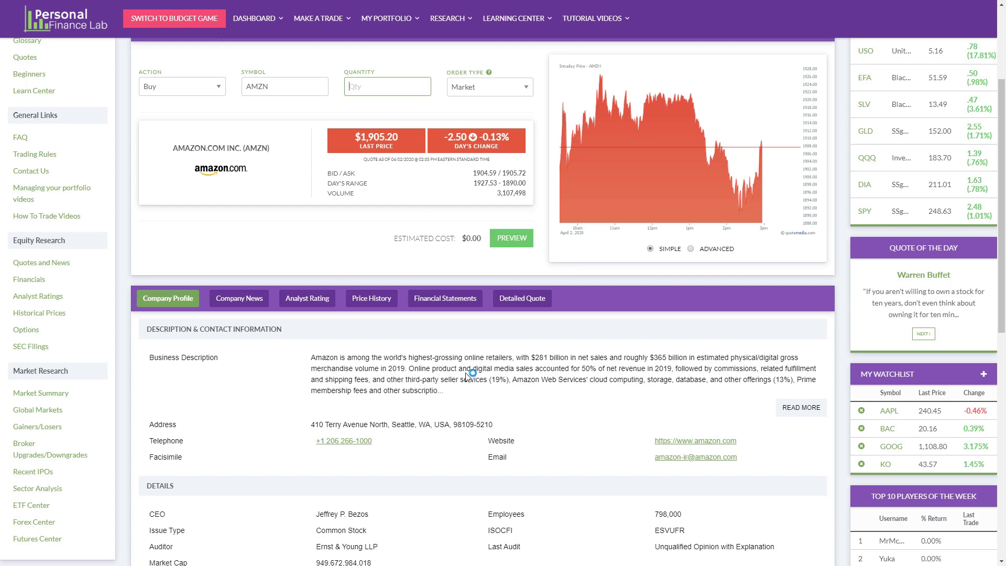
pyautogui.click(231, 303)
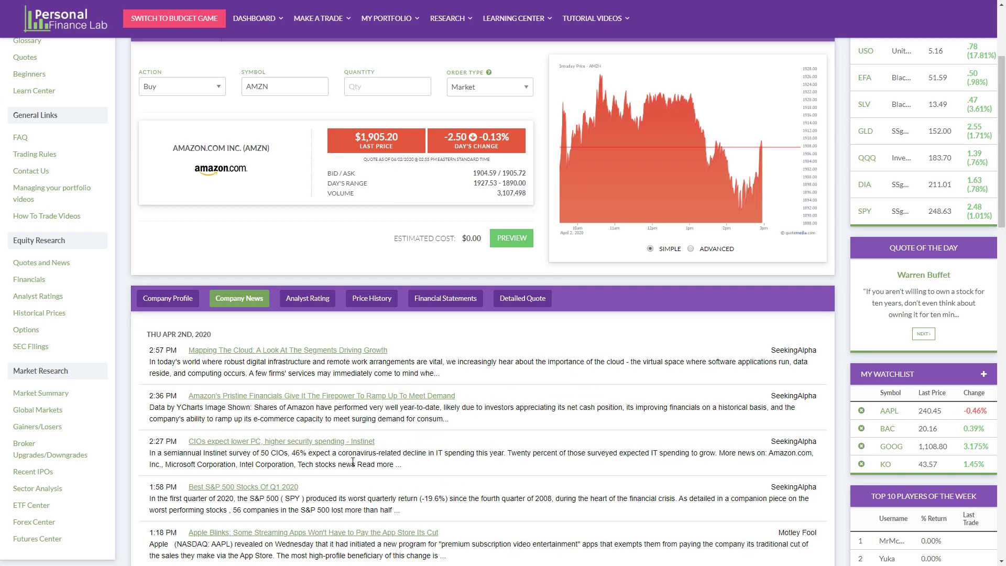
pyautogui.click(307, 303)
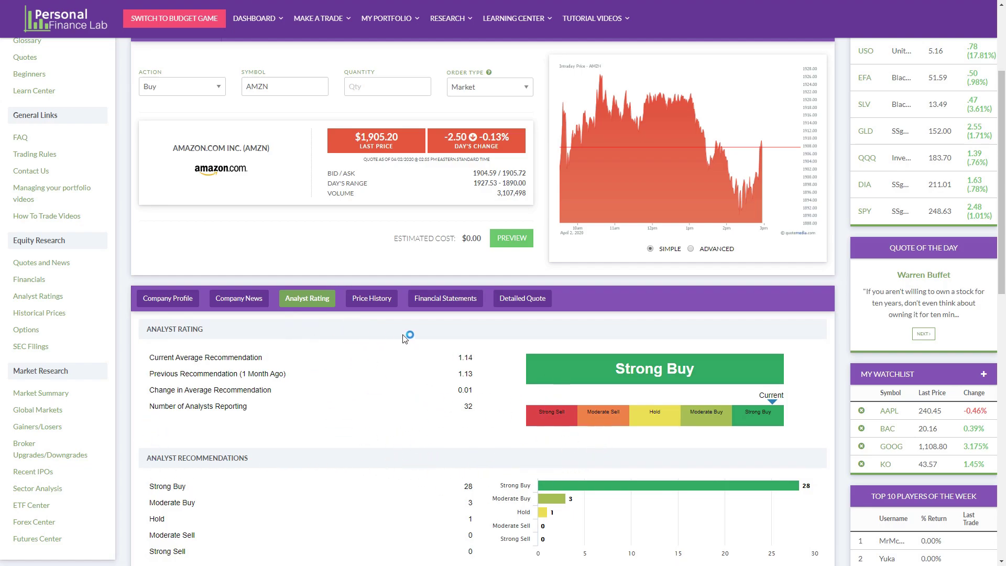
pyautogui.click(381, 303)
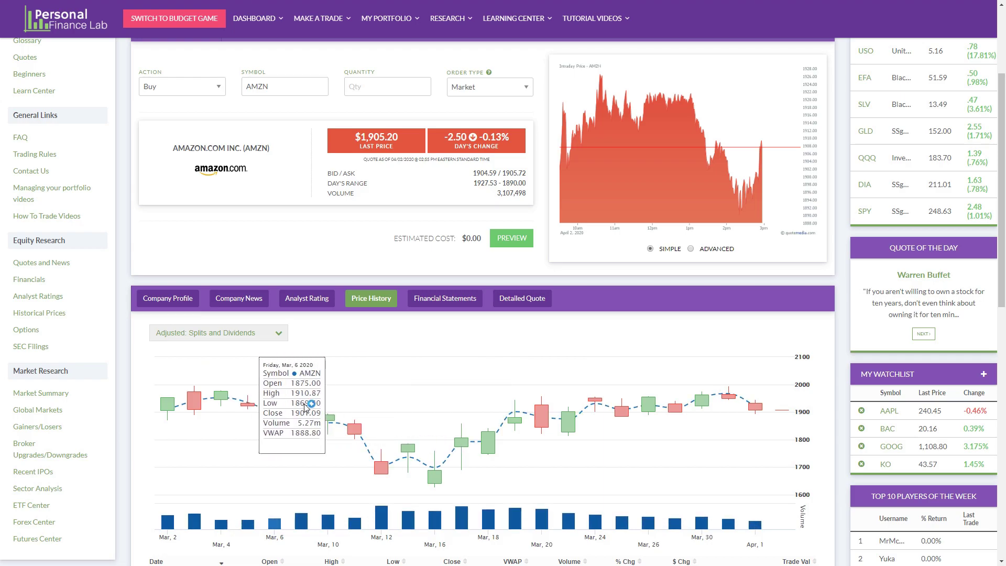
pyautogui.scroll(-2, 352, 431)
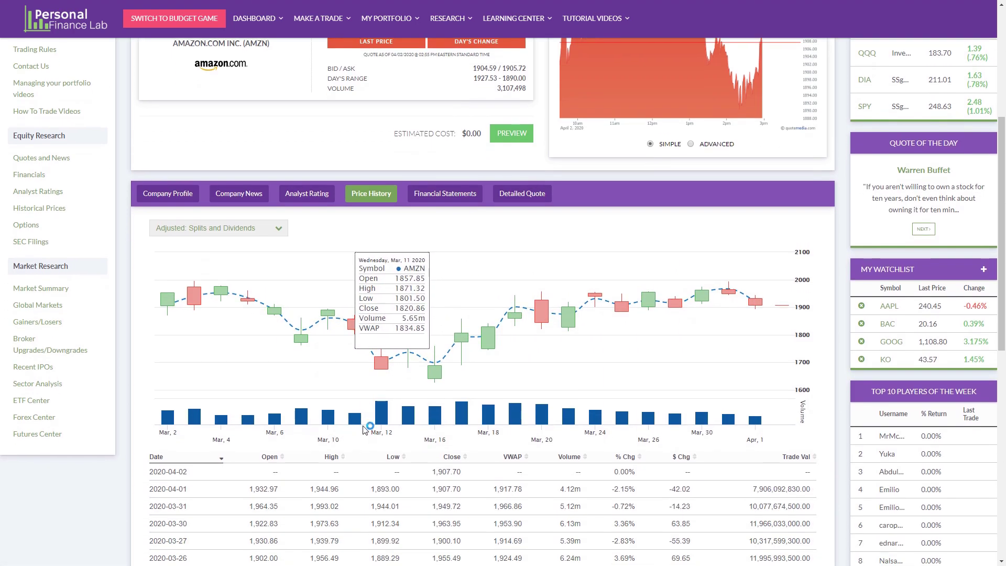
pyautogui.scroll(1, 498, 470)
pyautogui.click(444, 246)
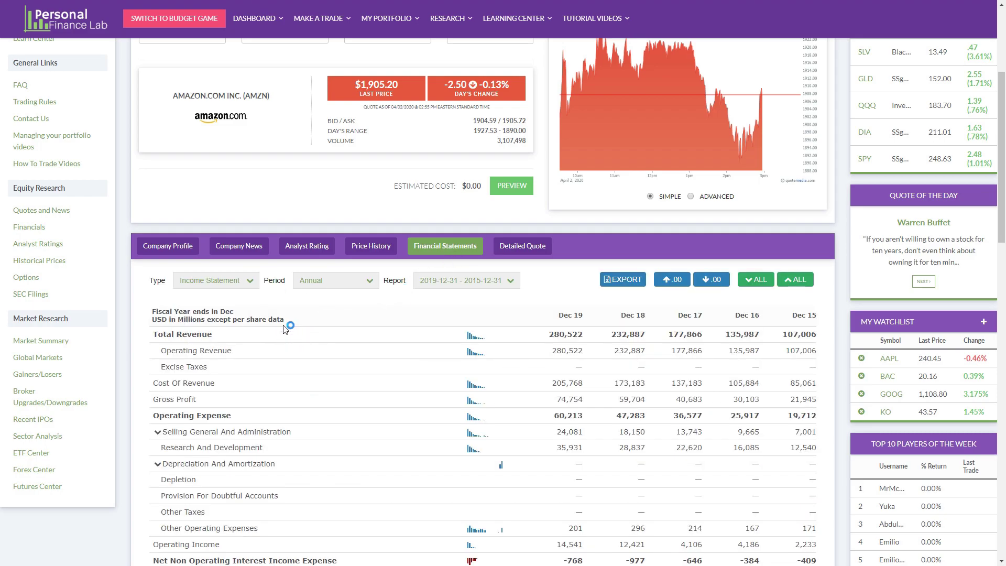
pyautogui.click(531, 247)
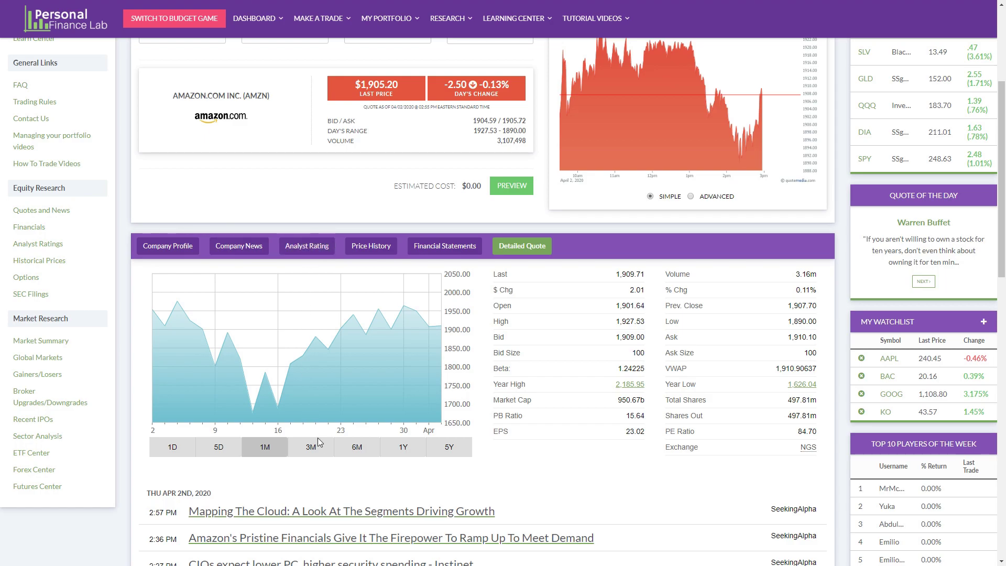
# Set the AMZN quantity to 5 shares and preview the market buy order
pyautogui.scroll(4, 320, 450)
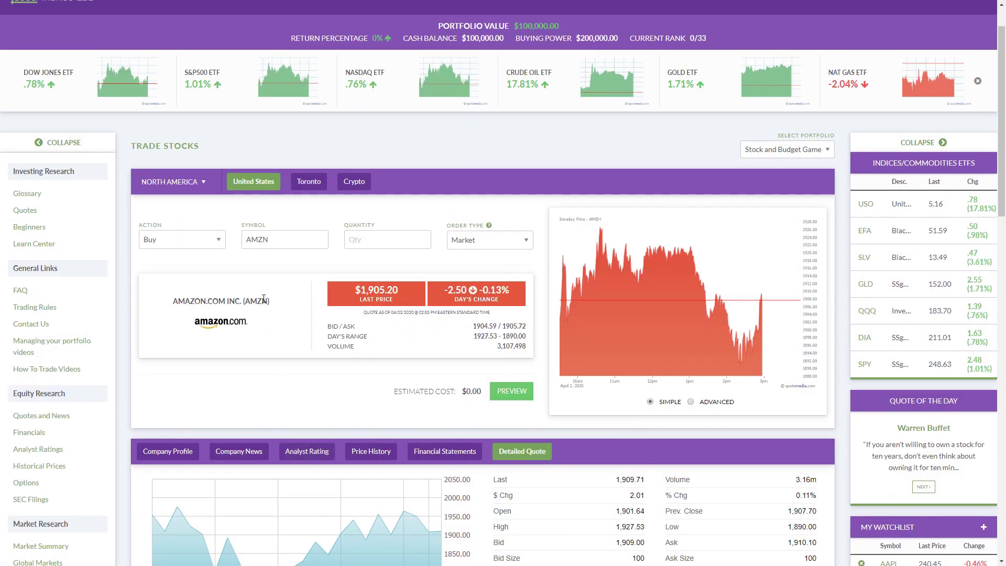
pyautogui.click(401, 241)
pyautogui.click(417, 256)
pyautogui.click(513, 393)
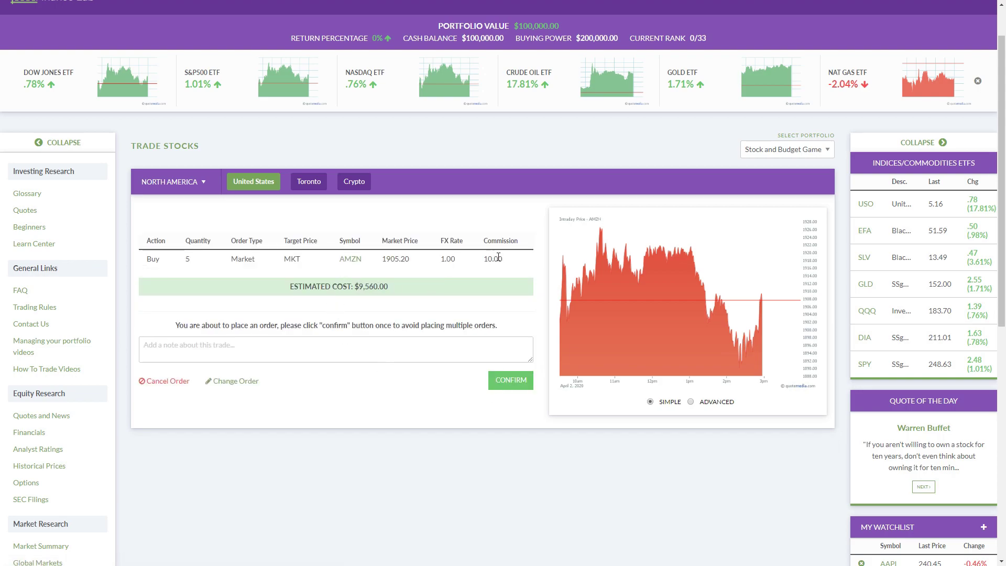
# Add the trade note "Great long-term potential and excellent analyst ratings" and confirm the AMZN order
pyautogui.click(341, 358)
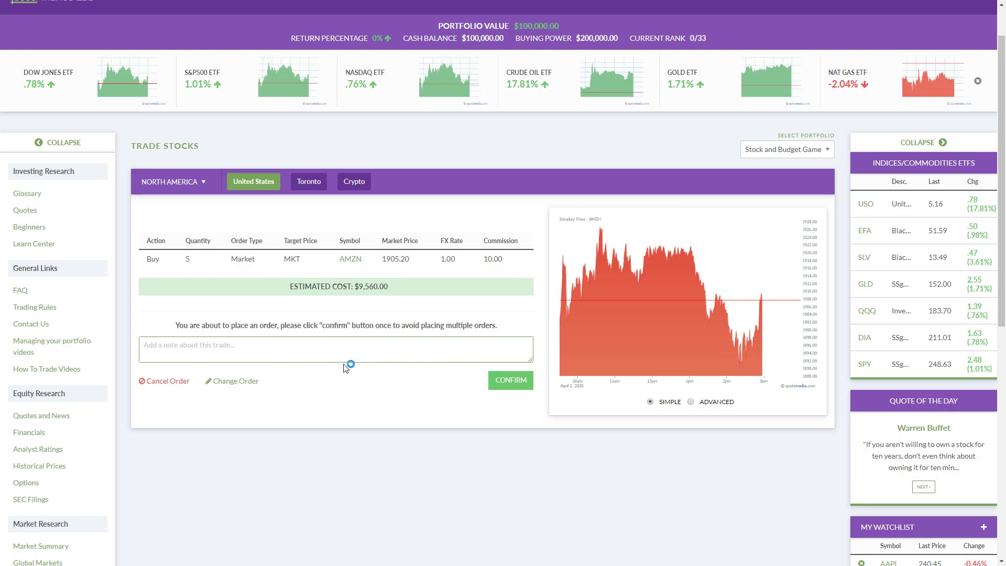
pyautogui.write('G')
pyautogui.write('t analyst ratings')
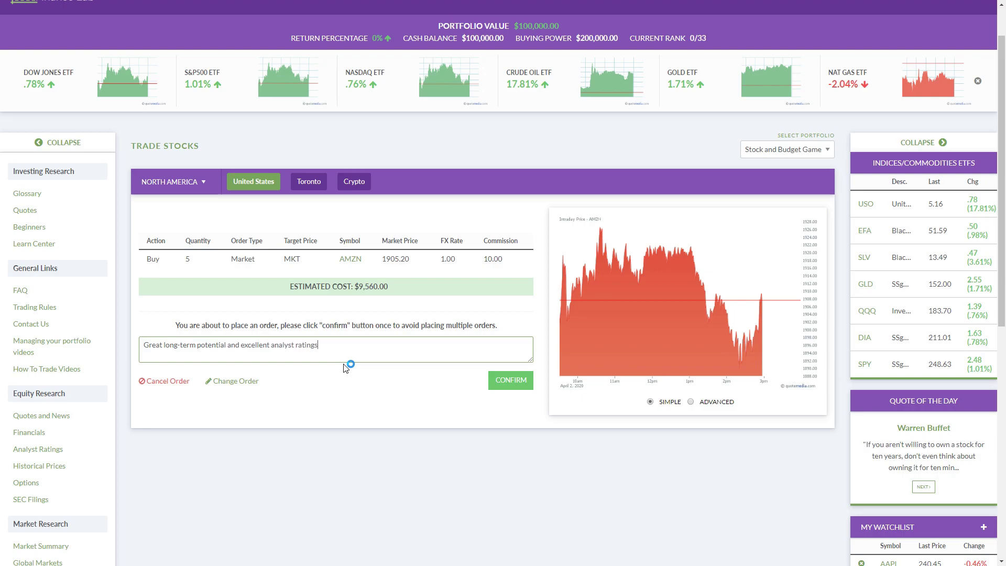
pyautogui.click(511, 380)
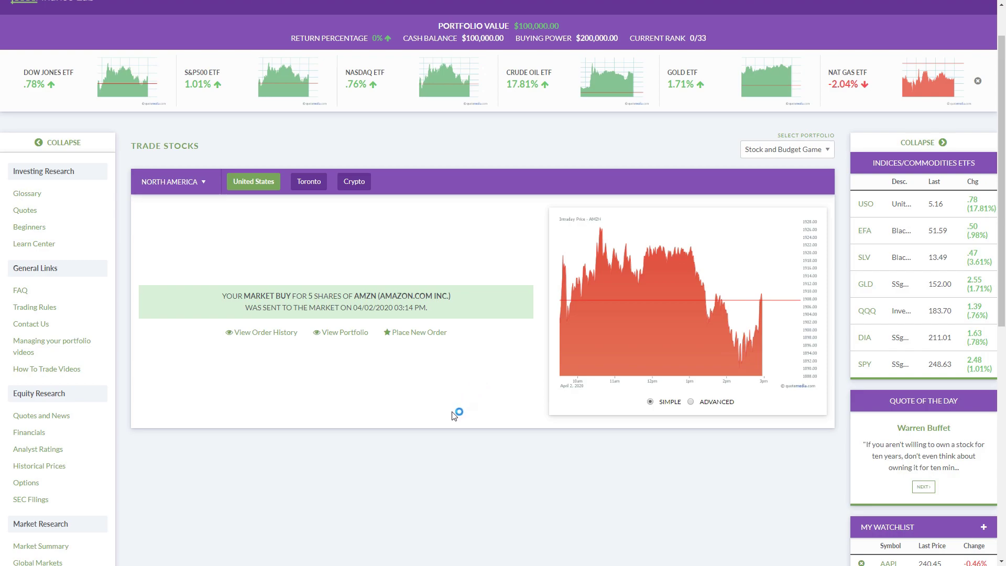
# Open the Trading Ideas research page with popular stocks and mutual funds
pyautogui.scroll(1, 448, 428)
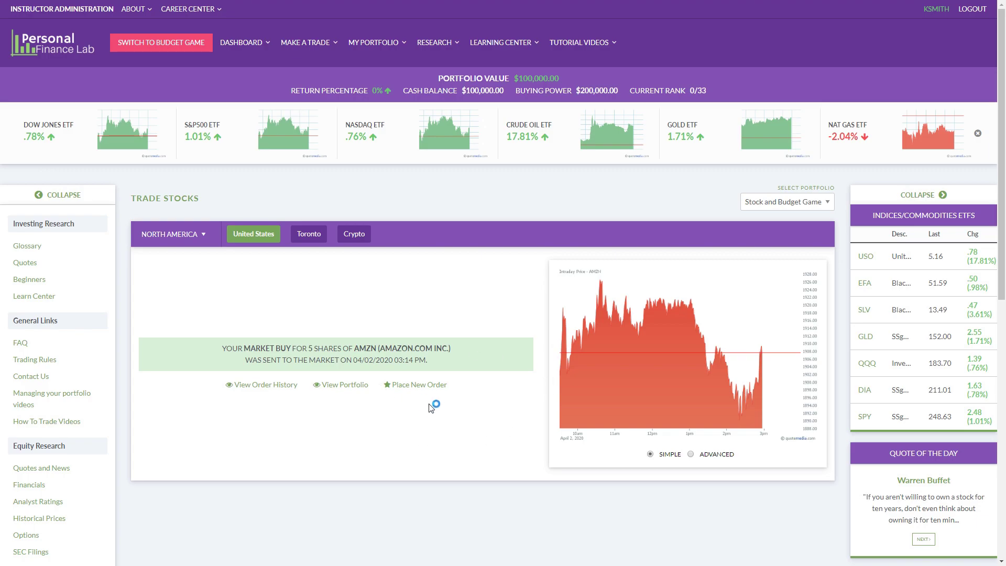
pyautogui.click(437, 42)
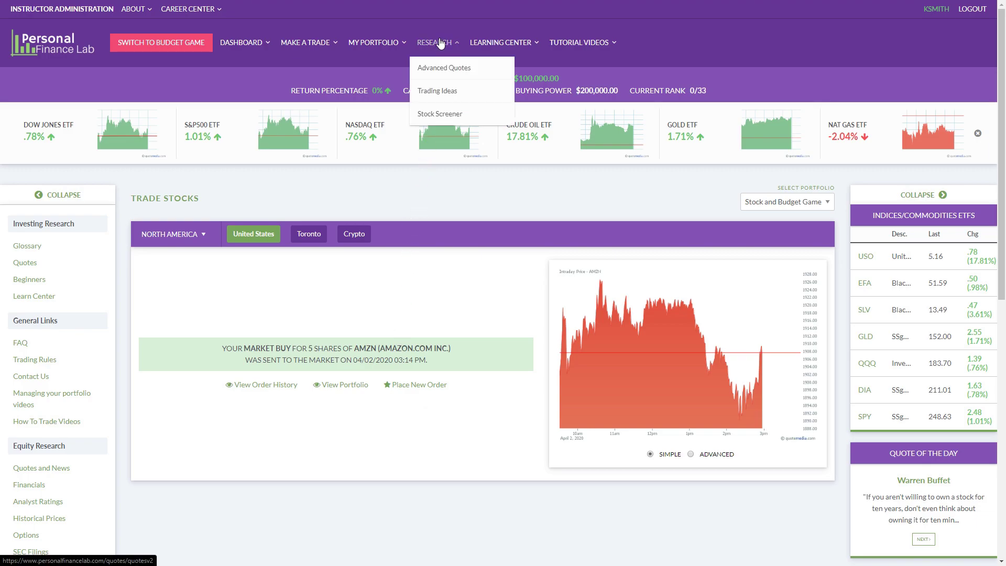
pyautogui.click(446, 93)
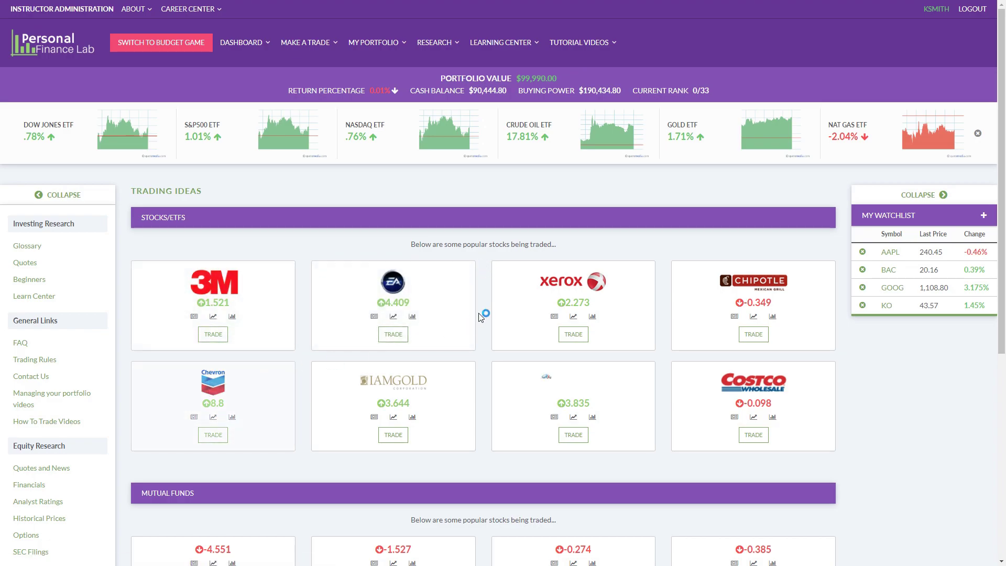
# Start a trade for Electronic Arts from the popular stocks and examine its analyst rating
pyautogui.click(393, 340)
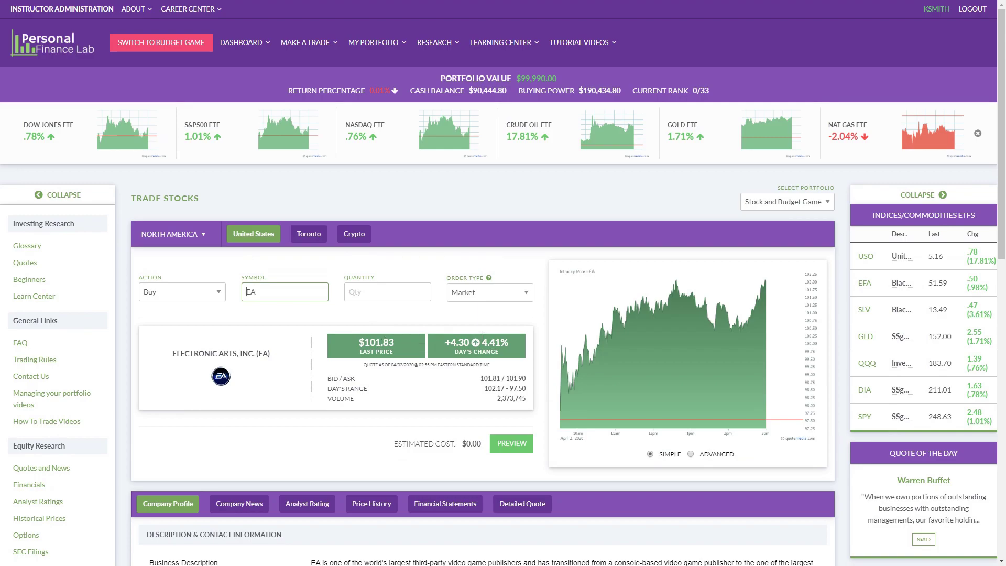
pyautogui.scroll(-4, 497, 338)
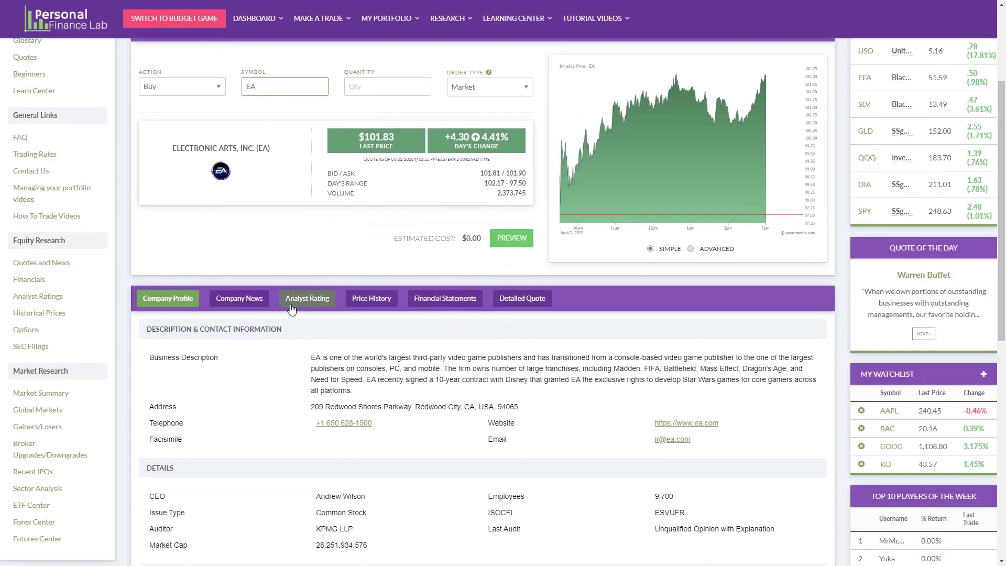
pyautogui.click(291, 309)
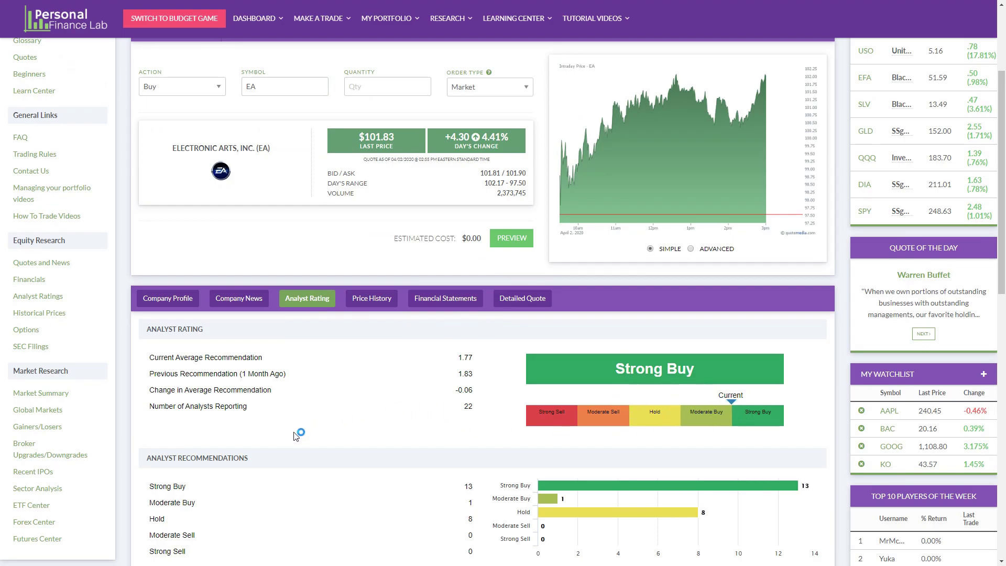
# Open the Stock Screener research tool, look over its stock list and show the available filters
pyautogui.scroll(5, 366, 404)
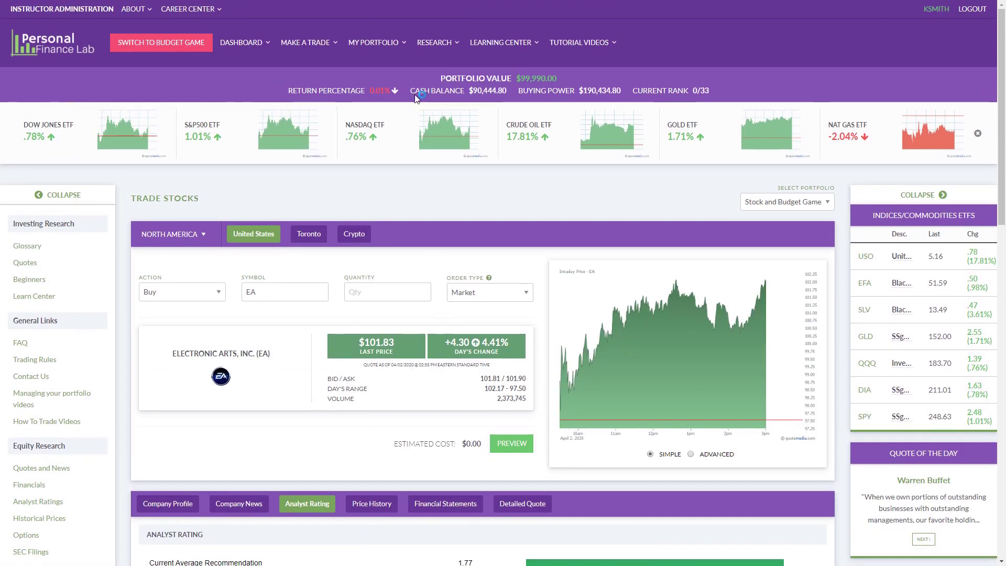
pyautogui.moveTo(435, 46)
pyautogui.click(448, 112)
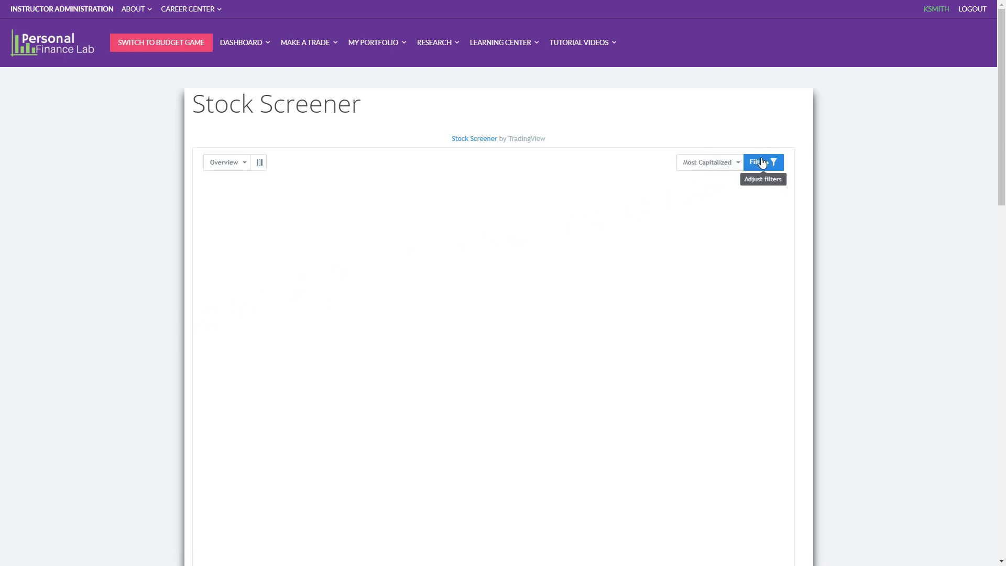
pyautogui.scroll(-1, 93, 355)
pyautogui.scroll(1, 94, 355)
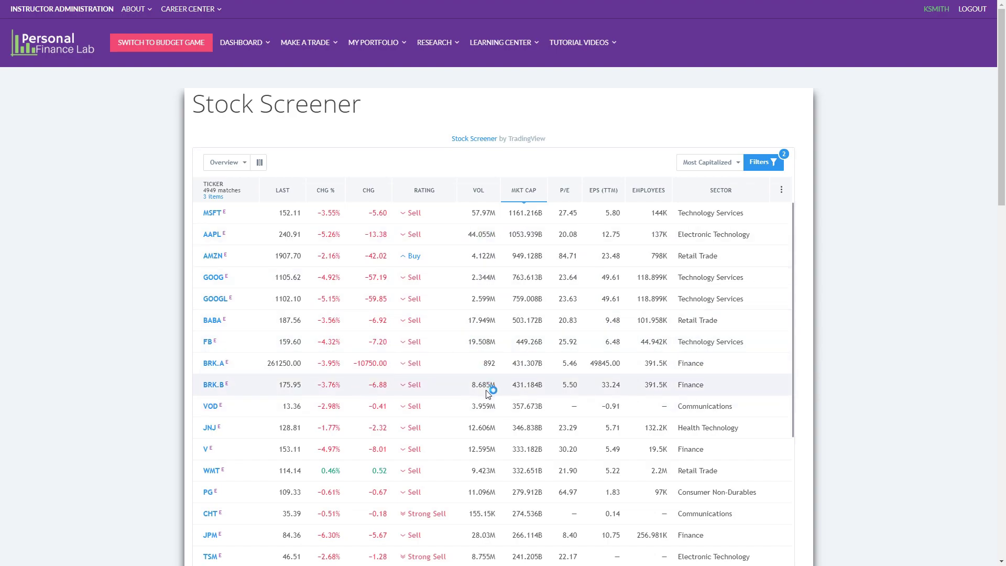
pyautogui.click(769, 163)
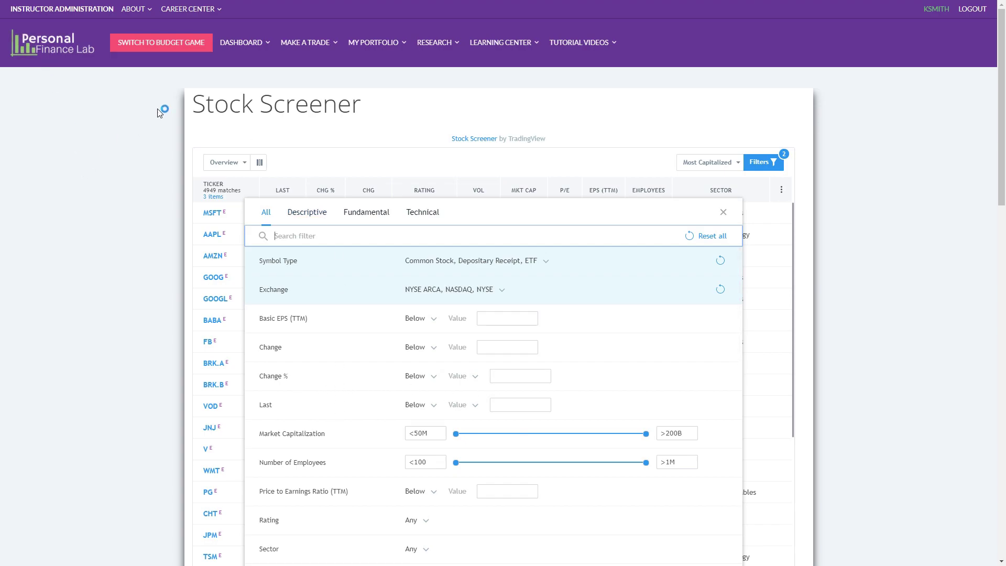
# Go to the dashboard and expand the company details of the AMZN holding
pyautogui.click(241, 43)
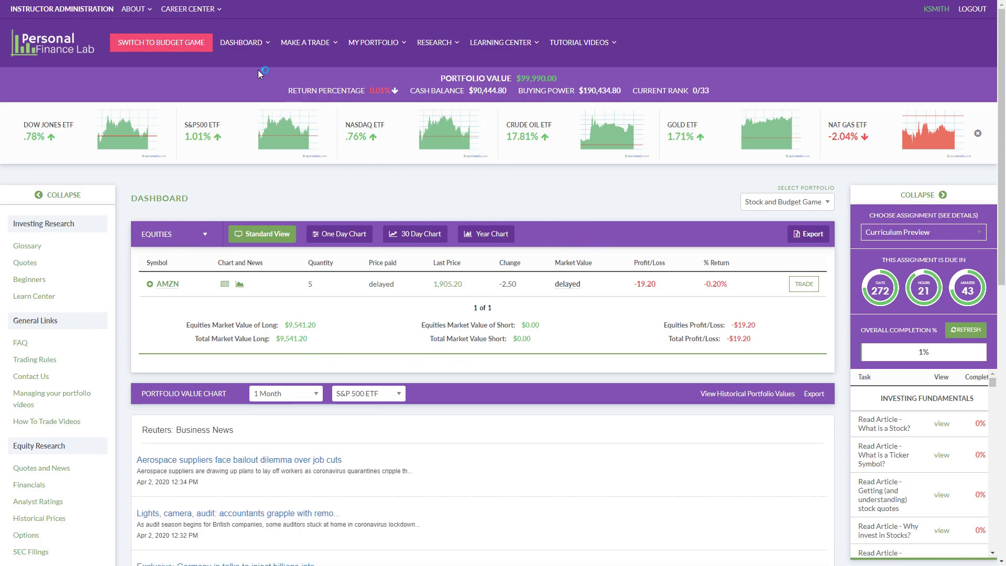
pyautogui.moveTo(242, 42)
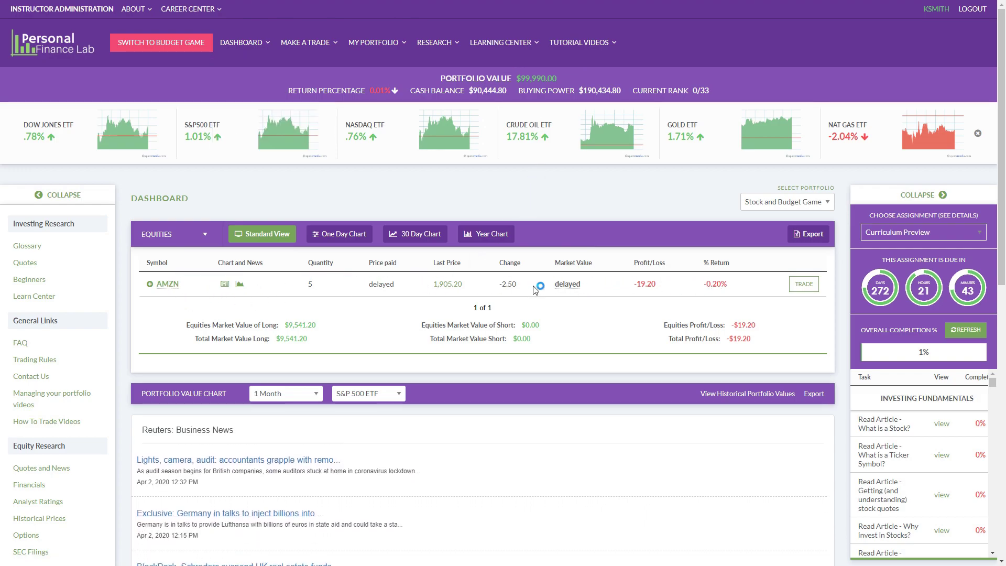
pyautogui.click(150, 284)
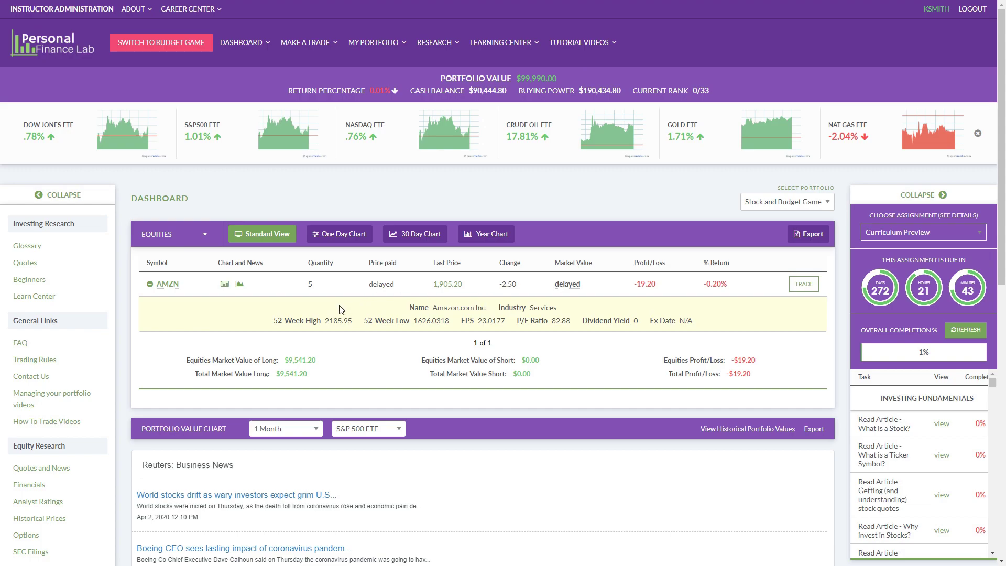
# View the equity holdings as a one-day chart and as a 30-day chart, and look over the portfolio value chart section
pyautogui.click(343, 240)
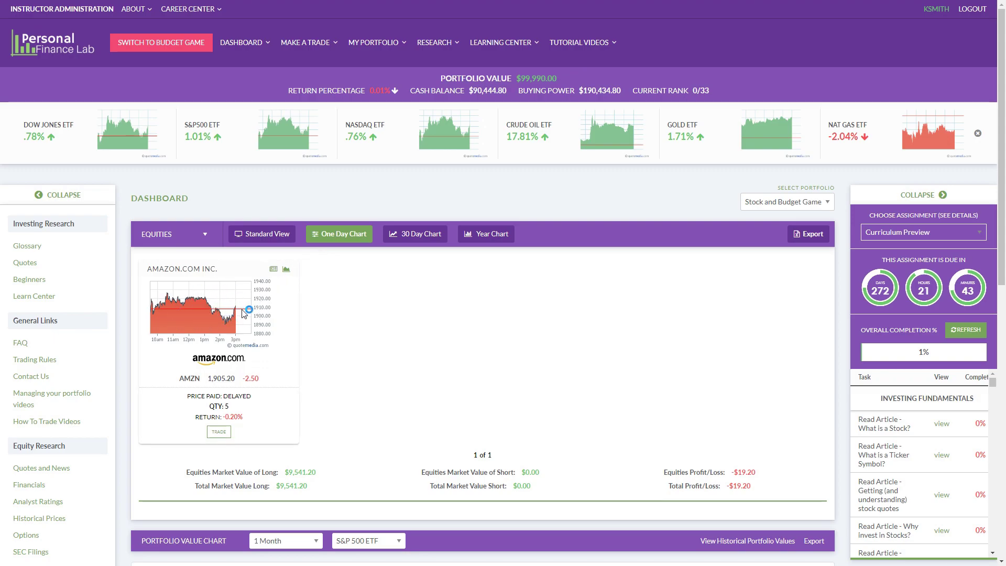
pyautogui.click(418, 241)
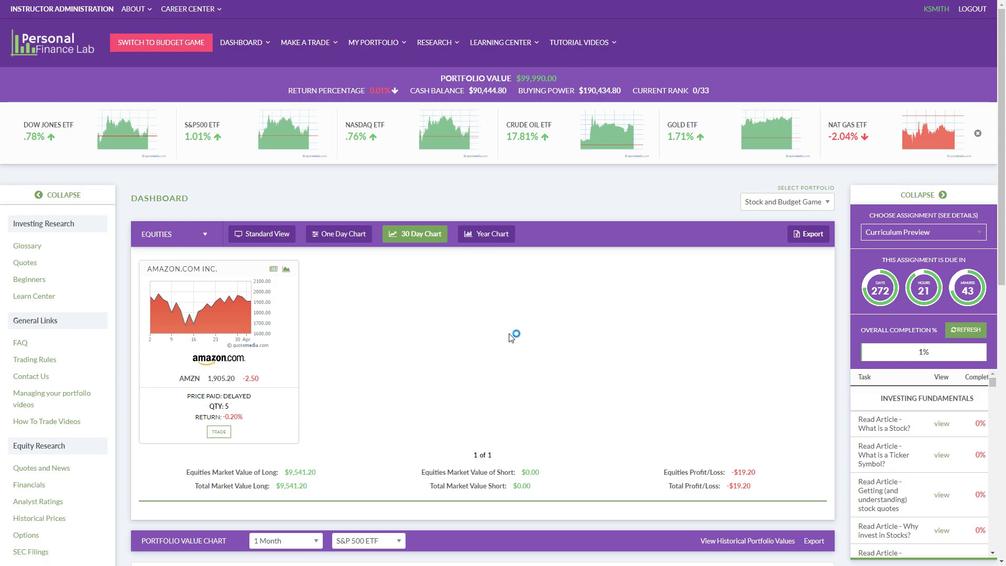
pyautogui.scroll(-5, 411, 341)
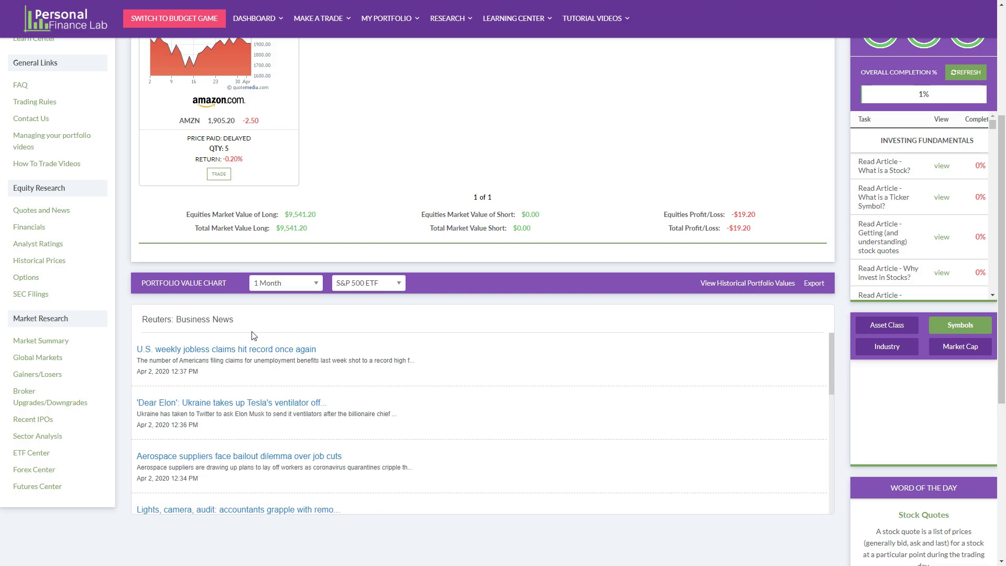
# Switch the selected portfolio to "Personal Finance Lab Demo - Expired"
pyautogui.scroll(4, 698, 341)
pyautogui.click(784, 150)
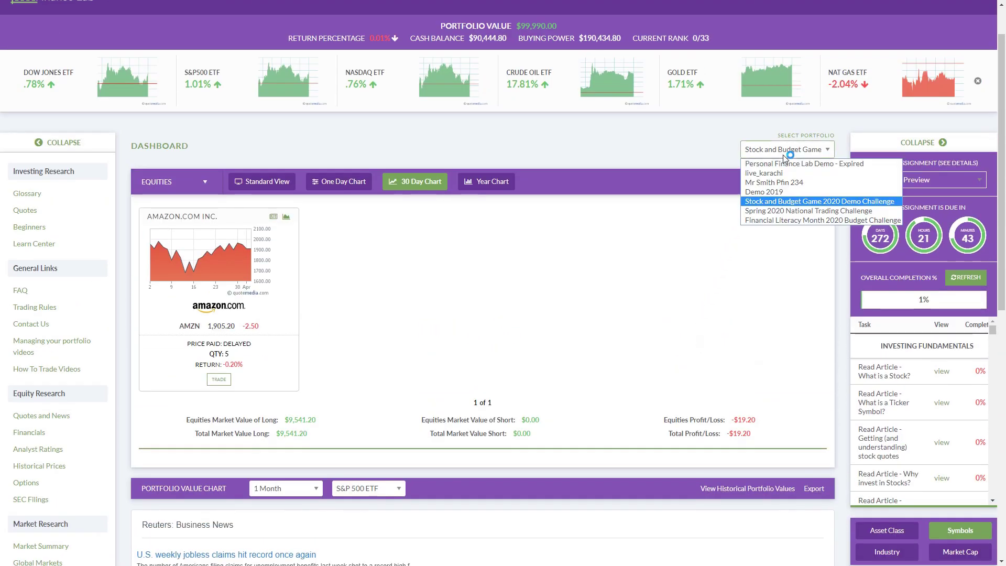
pyautogui.click(784, 163)
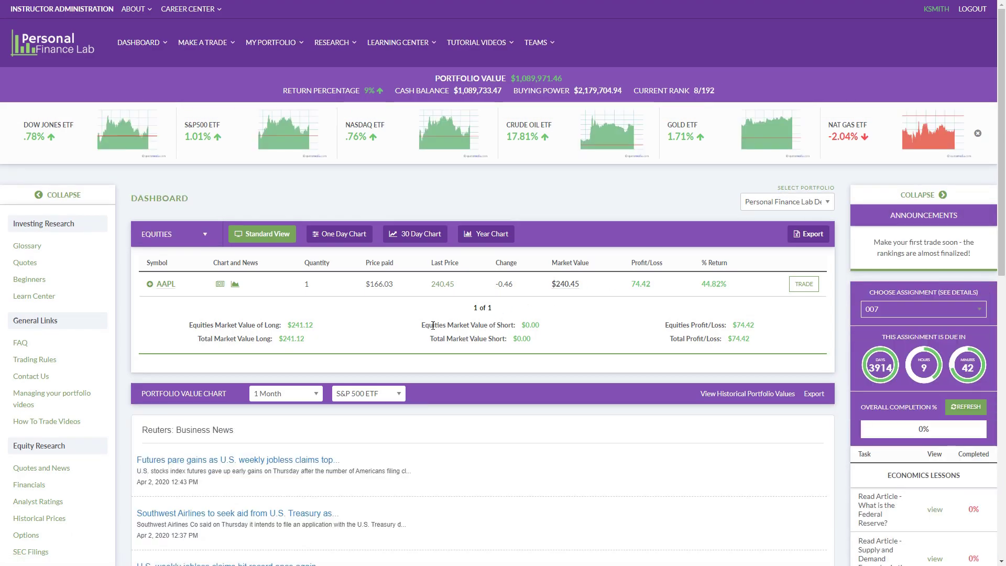
# Open the portfolio's historical values and look through the daily list of values, trades and ranks
pyautogui.click(741, 397)
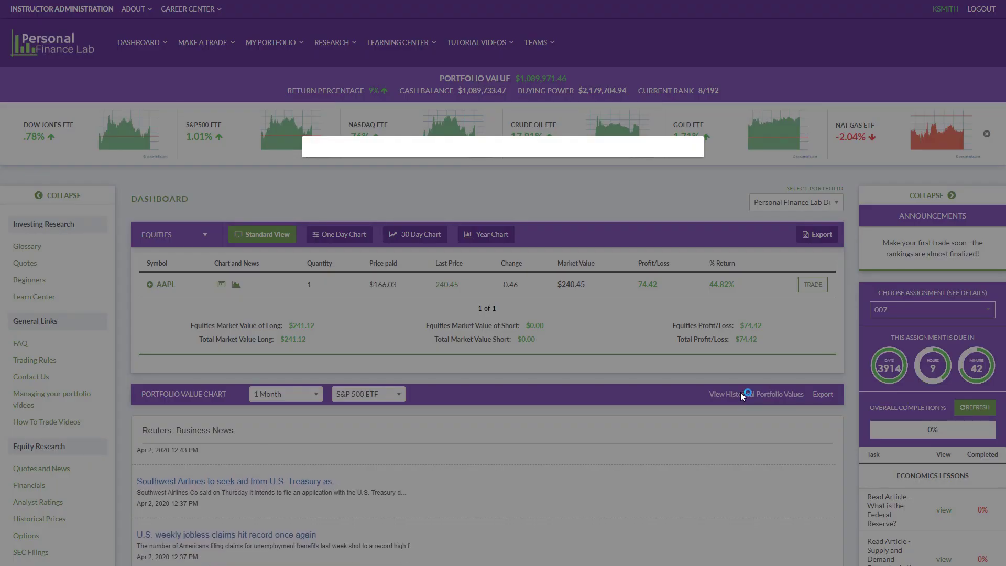
pyautogui.scroll(-9, 433, 332)
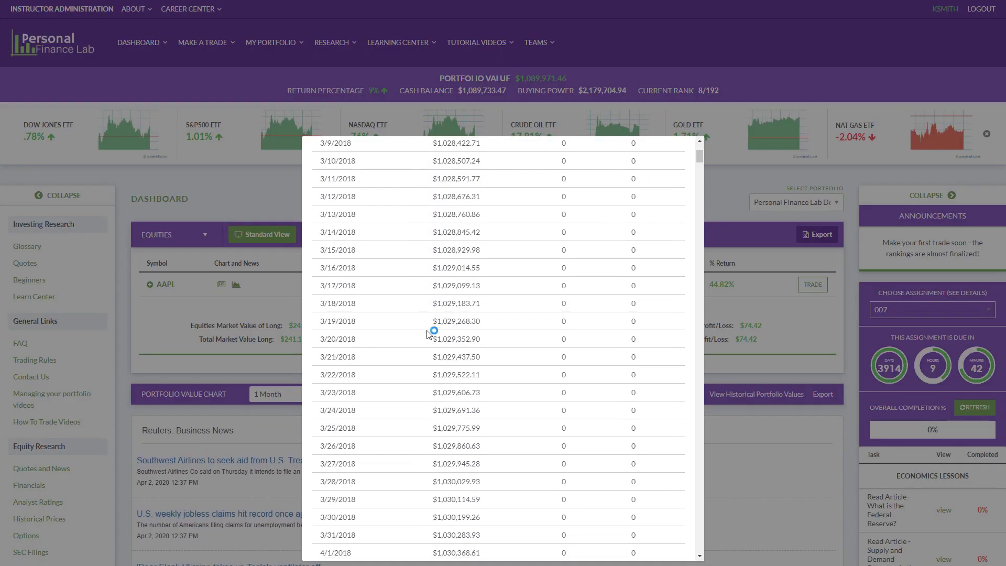
pyautogui.scroll(10, 442, 352)
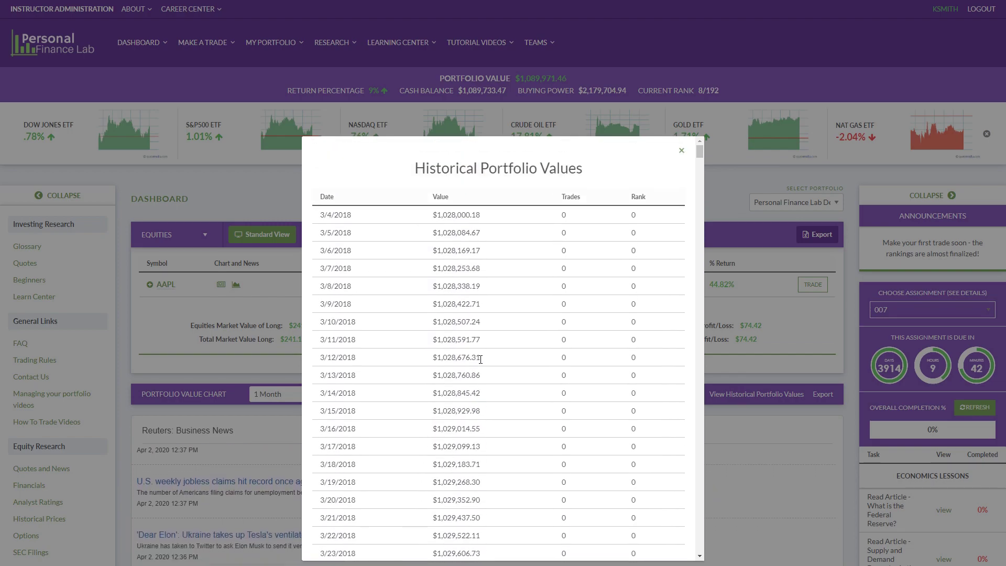
# Close the historical portfolio values and look over the dashboard's news, assignment progress and holdings breakdown chart
pyautogui.click(681, 152)
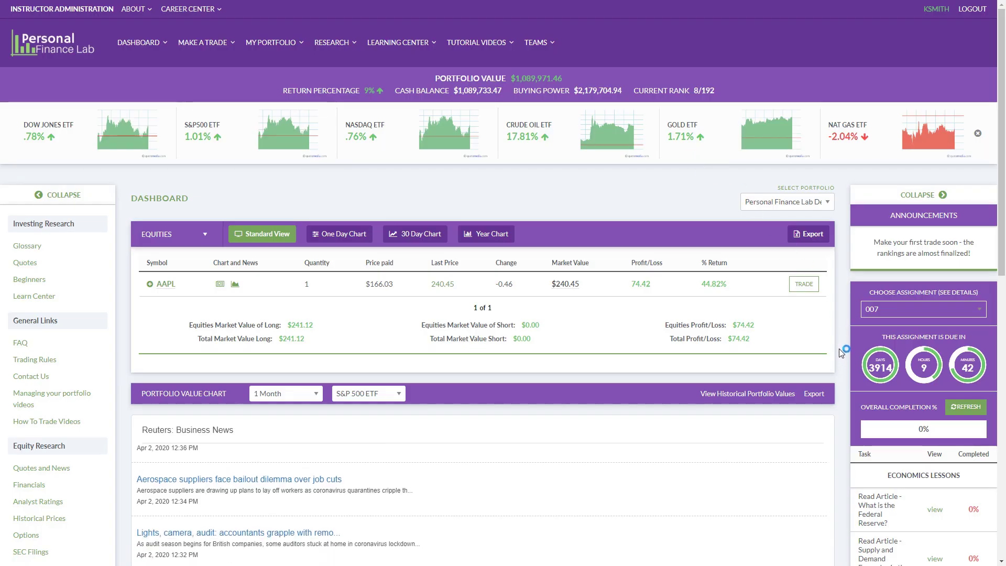
pyautogui.scroll(-4, 841, 358)
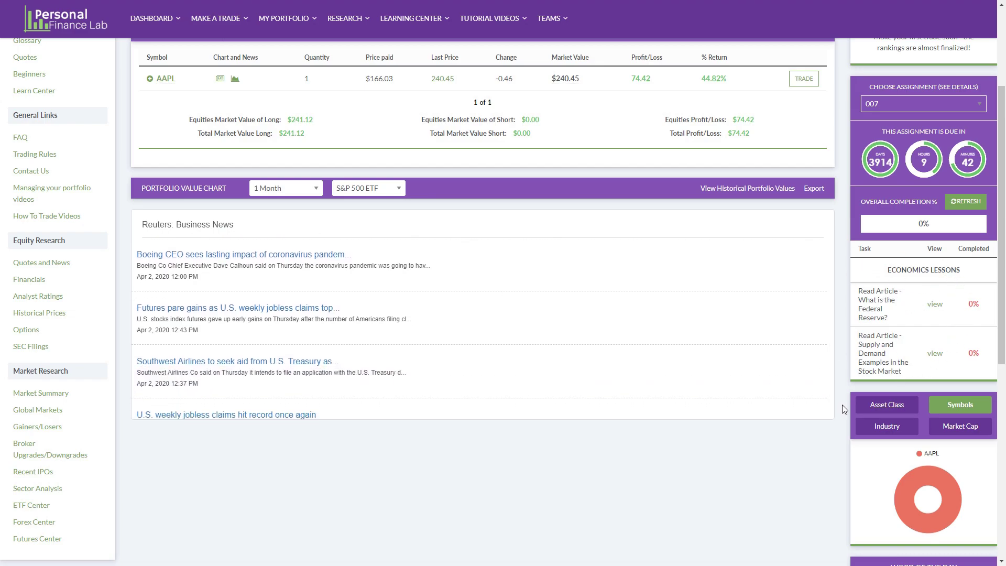
pyautogui.scroll(4, 842, 403)
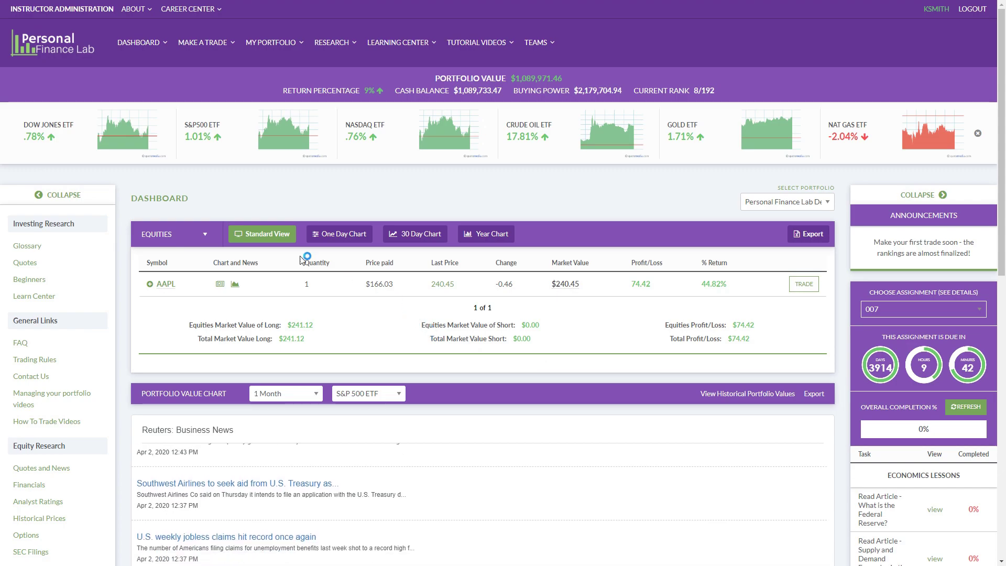
# Open the portfolio's My Rankings page and look through the overall list of participants, portfolio values and returns
pyautogui.moveTo(325, 58)
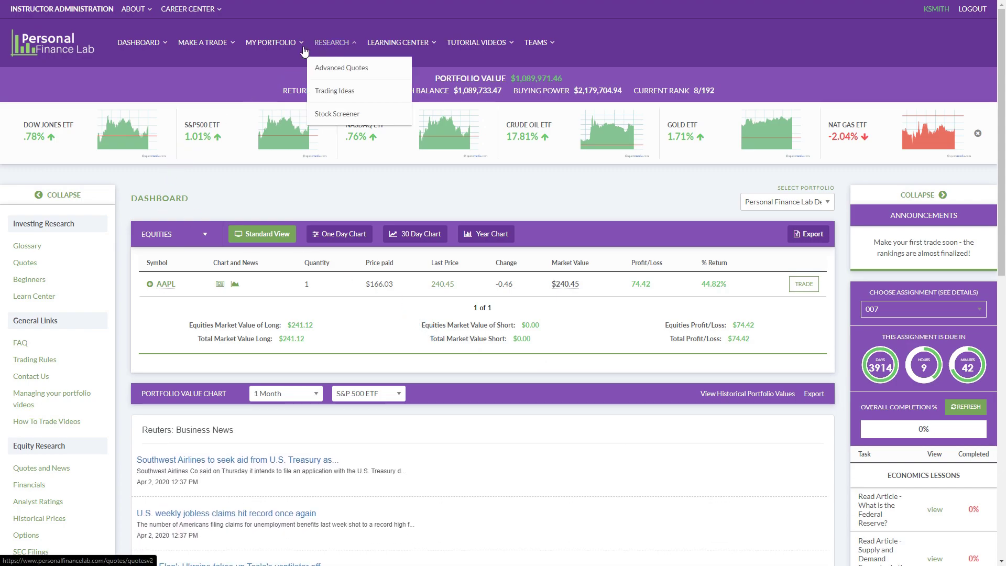
pyautogui.moveTo(270, 49)
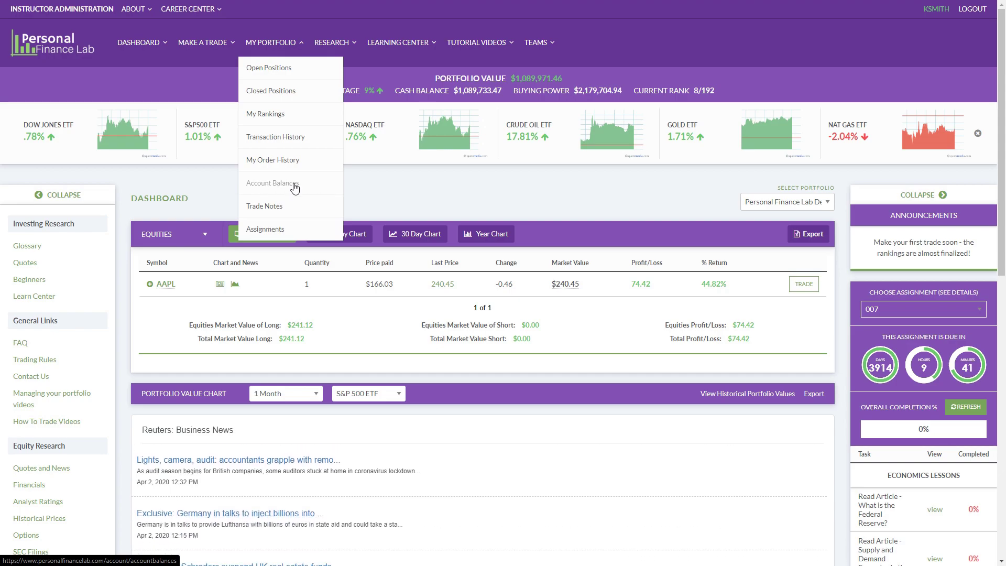
pyautogui.click(278, 114)
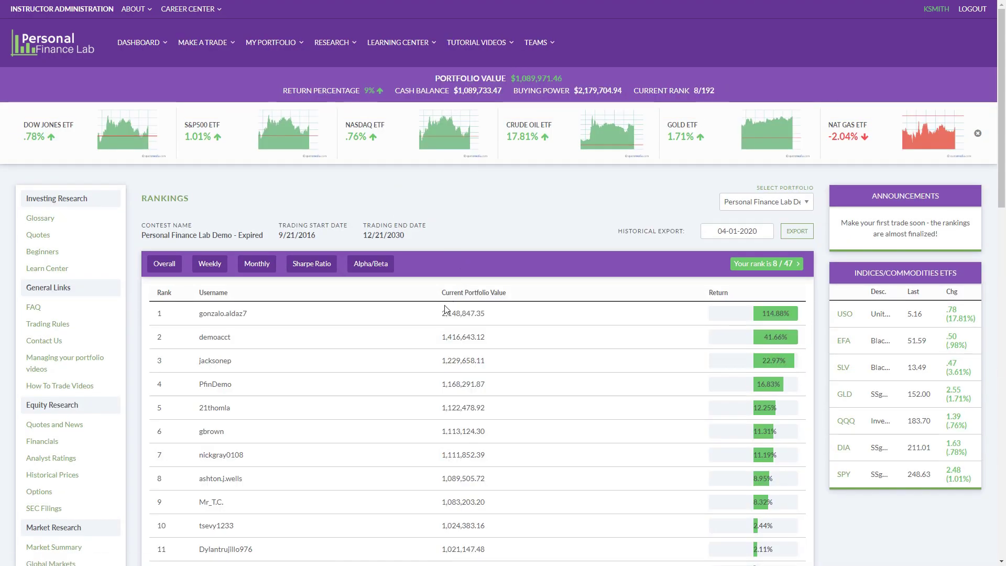
pyautogui.scroll(-7, 449, 306)
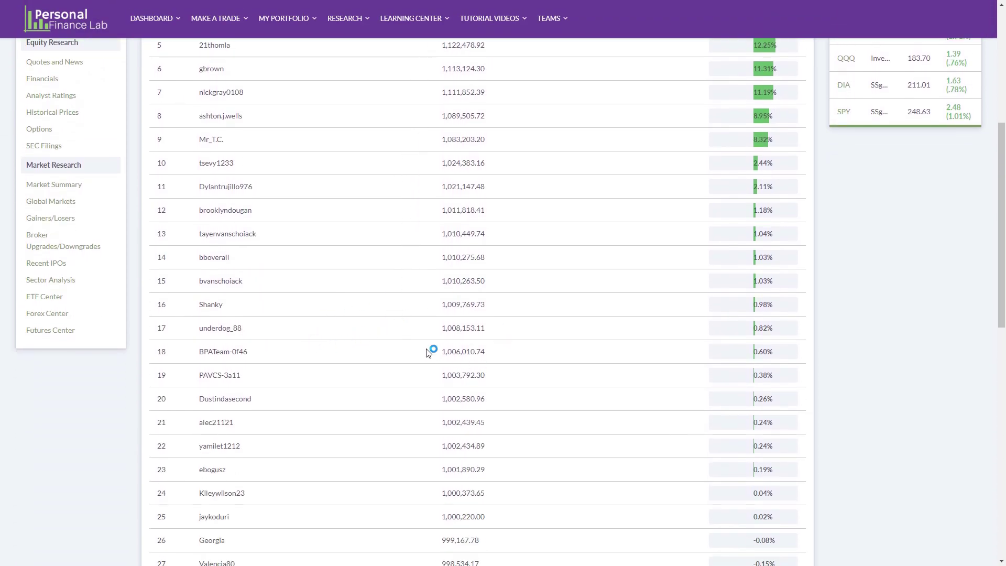
pyautogui.scroll(7, 381, 417)
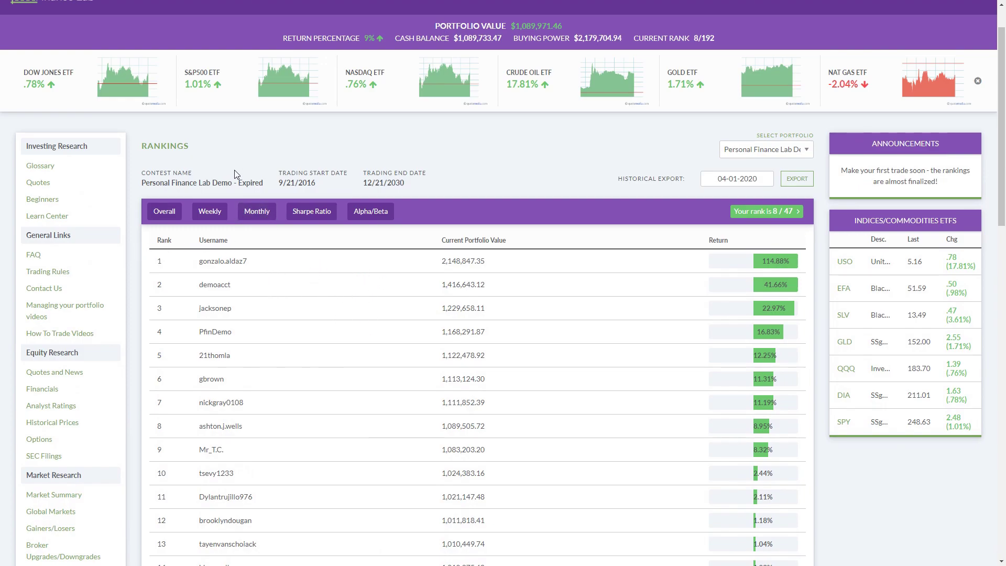
# View the weekly rankings of the contest and switch back to the overall rankings
pyautogui.click(210, 212)
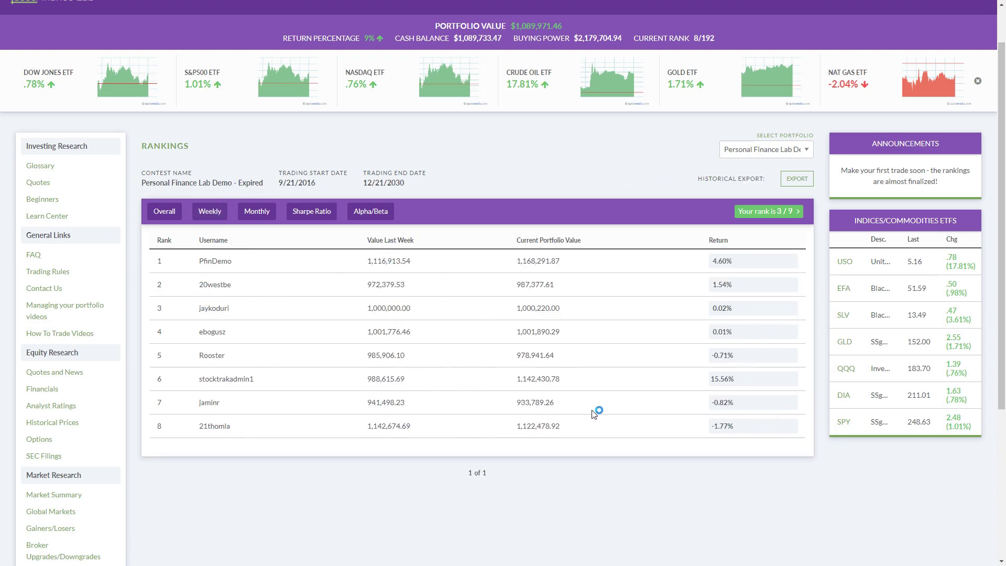
pyautogui.click(159, 212)
pyautogui.scroll(1, 429, 353)
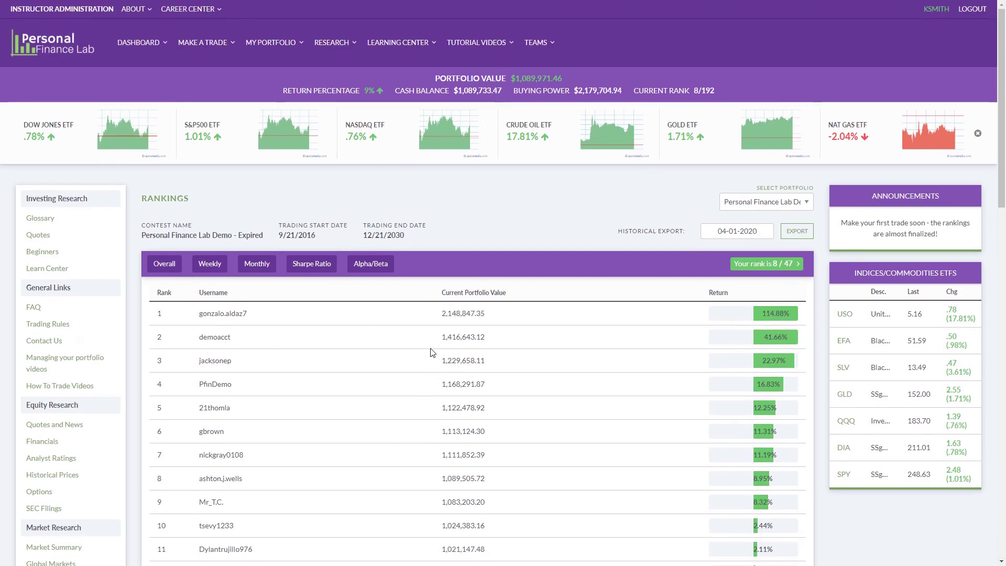
# Return from the rankings to the dashboard
pyautogui.click(140, 43)
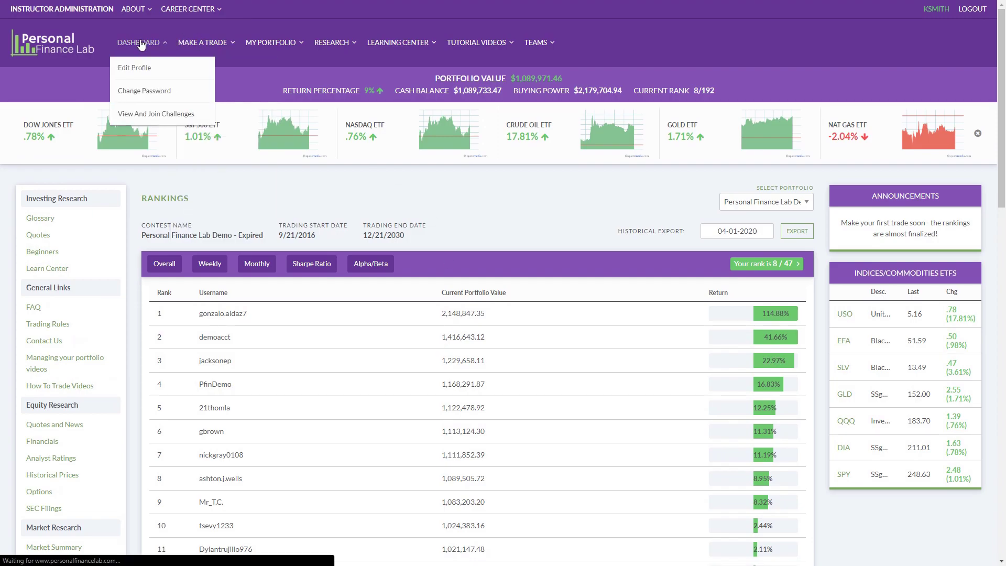